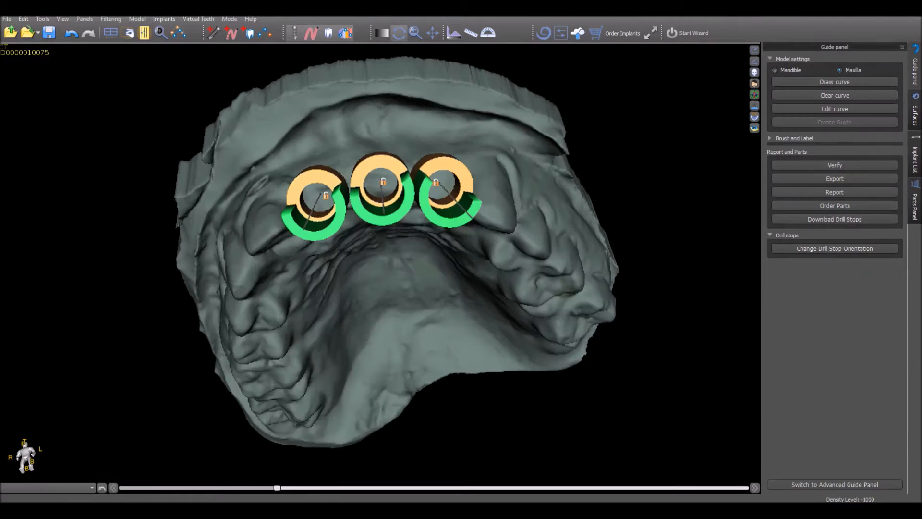
Trace the guide curve along the maxillary arch and begin guide creation, editing the long drill length.
{"action": "left_click", "coordinate": [820, 85]}
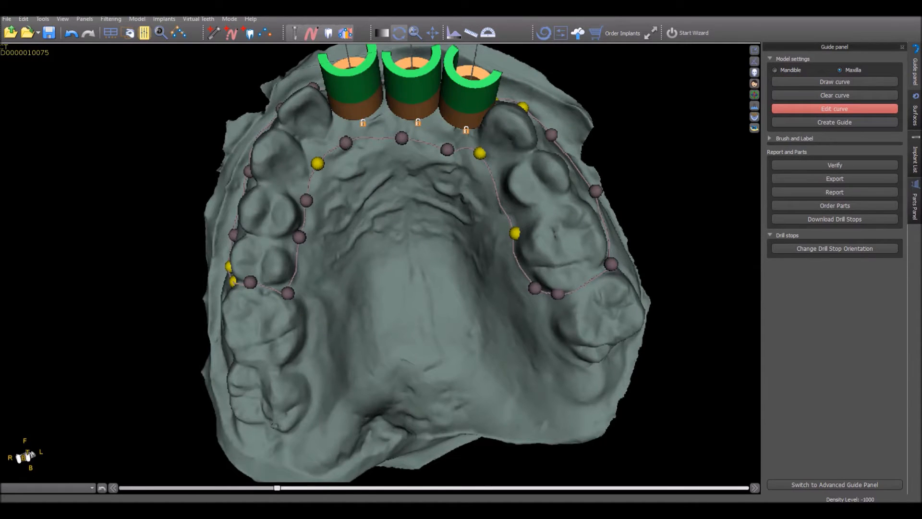
{"action": "left_click", "coordinate": [825, 124]}
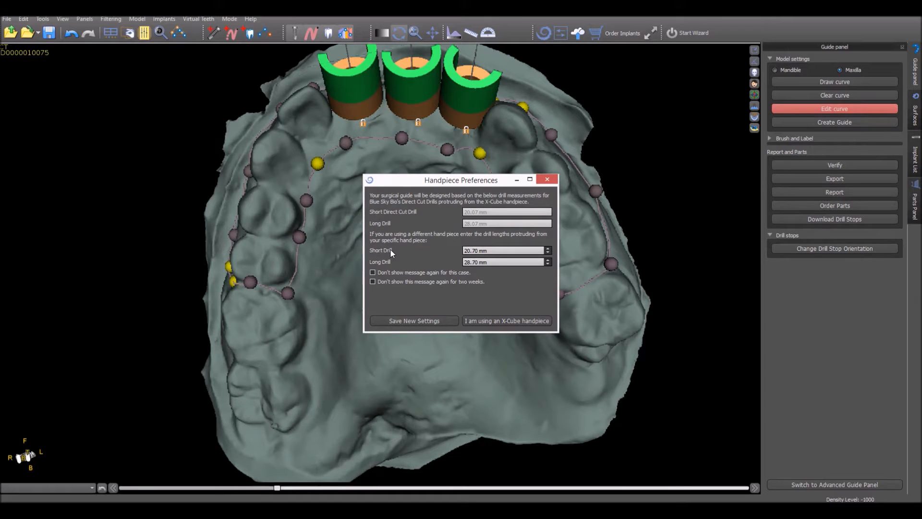
{"action": "left_click", "coordinate": [466, 265]}
Save handpiece drill lengths of 20.70 mm short and 28.70 mm long and confirm the X-Cube handpiece.
{"action": "left_click", "coordinate": [412, 321]}
{"action": "left_click", "coordinate": [480, 322]}
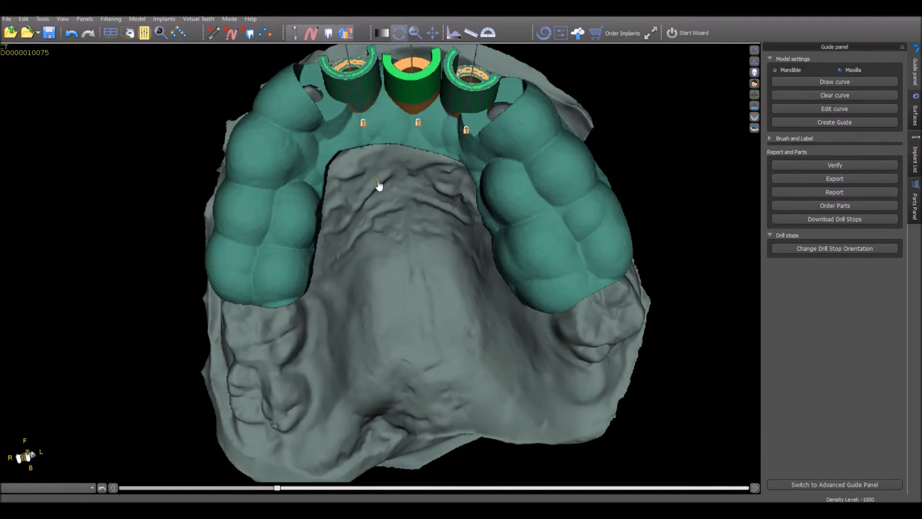
Tilt the model to inspect the newly fabricated guide and its tubes from below and in front.
{"action": "mouse_move", "coordinate": [386, 194]}
{"action": "left_mouse_down"}
{"action": "mouse_move", "coordinate": [397, 283]}
{"action": "mouse_move", "coordinate": [372, 461]}
{"action": "left_mouse_up"}
{"action": "left_click_drag", "start_coordinate": [369, 387], "coordinate": [369, 393]}
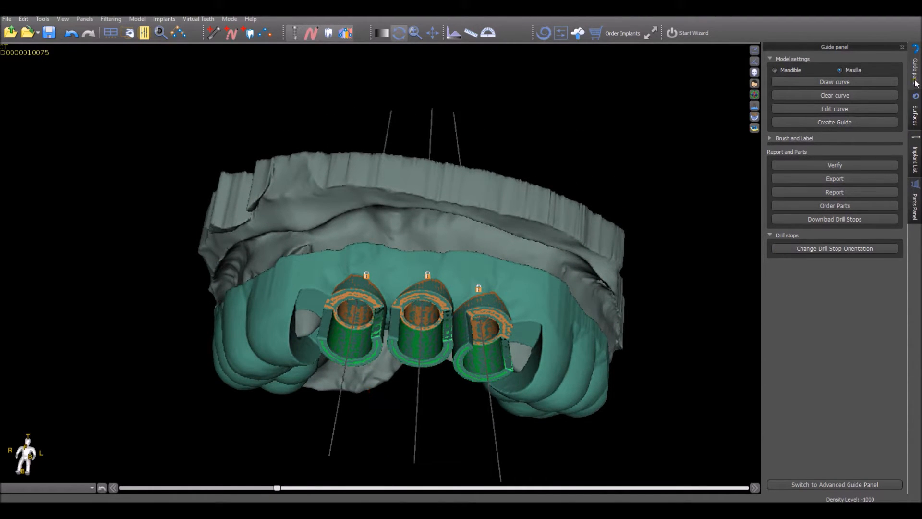
{"action": "left_click", "coordinate": [916, 103]}
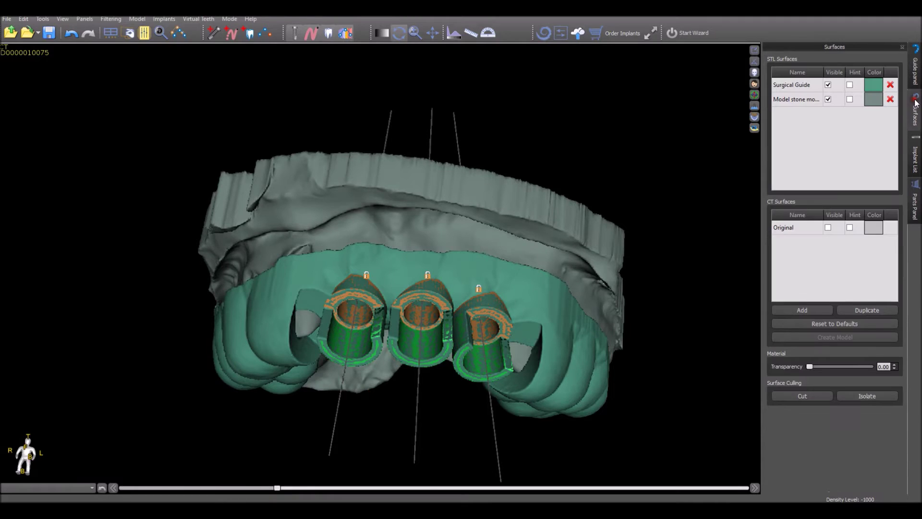
Hide the stone model and the guide tubes for all implants so the guide shows alone.
{"action": "left_click", "coordinate": [828, 99]}
{"action": "left_click", "coordinate": [915, 158]}
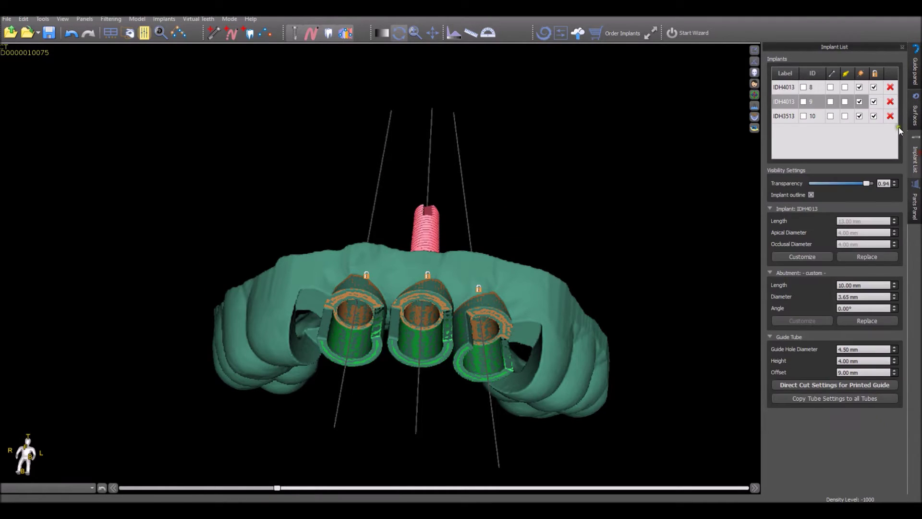
{"action": "left_click", "coordinate": [863, 75]}
{"action": "left_click", "coordinate": [861, 75]}
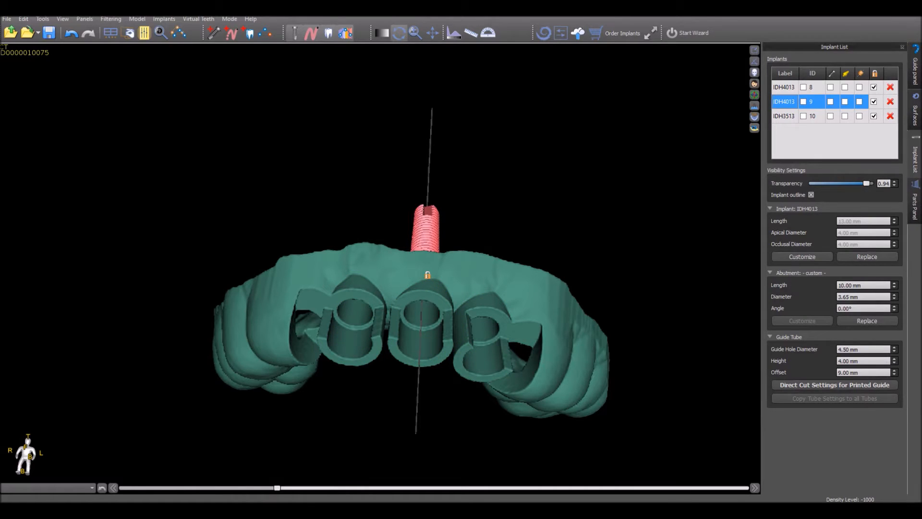
{"action": "left_click", "coordinate": [534, 453]}
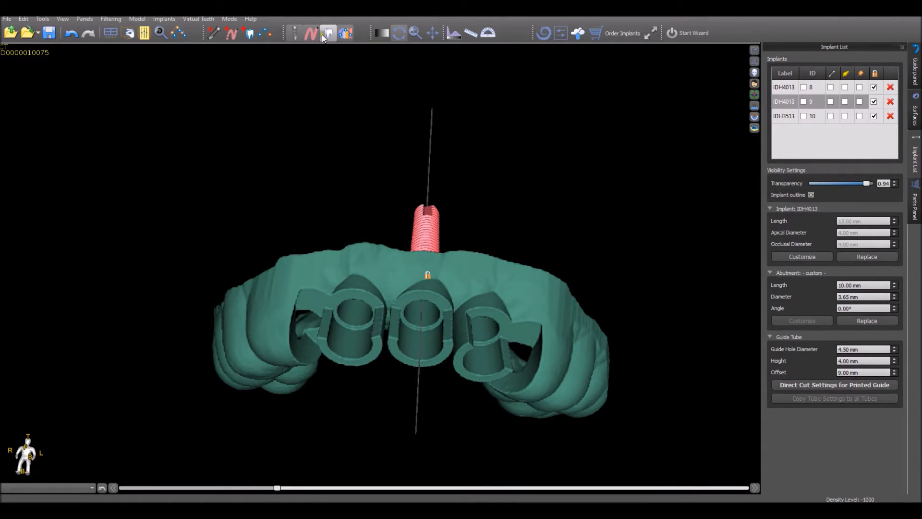
Switch Blue Sky Plan to Advanced mode and bring up the guide design options.
{"action": "left_click", "coordinate": [232, 19]}
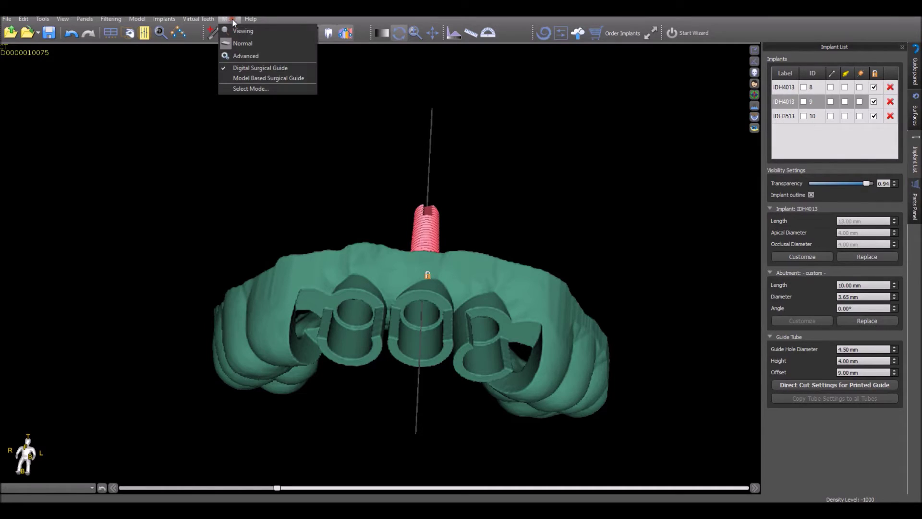
{"action": "left_click", "coordinate": [243, 55]}
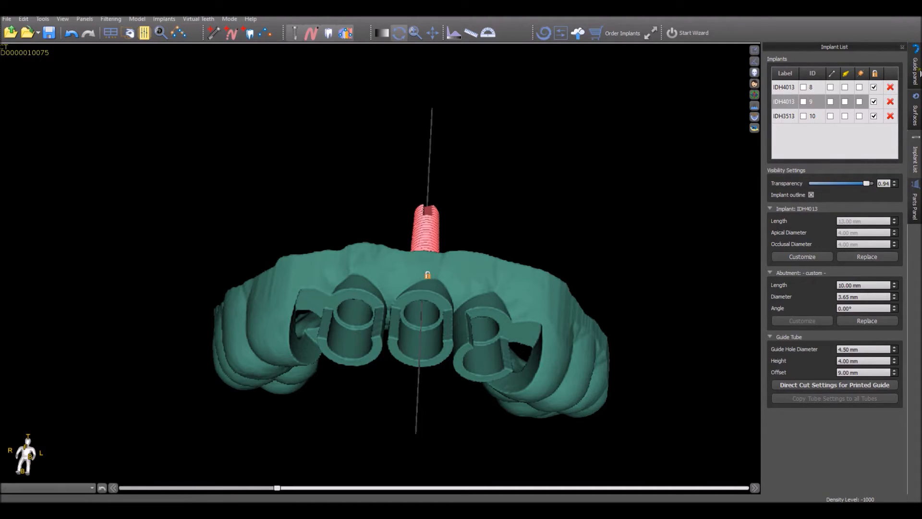
{"action": "left_click", "coordinate": [918, 72]}
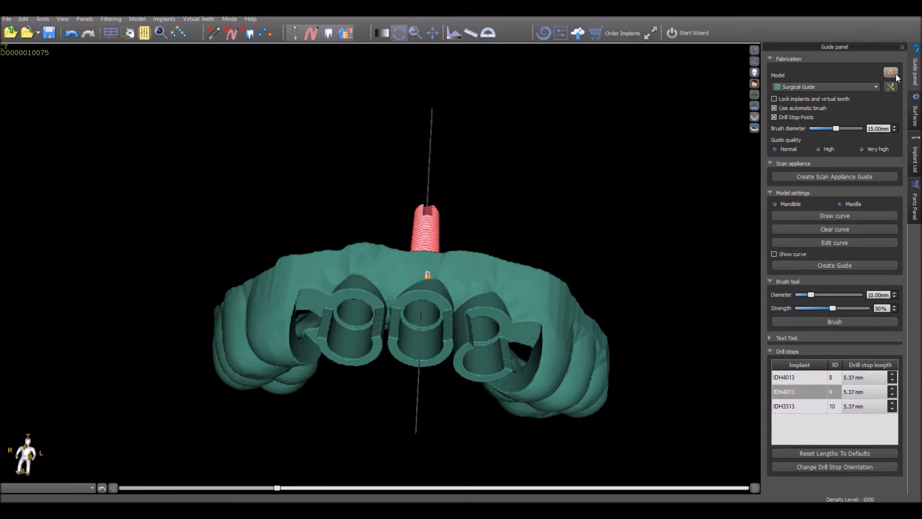
Review the Guide Settings with 20.07 mm and 28.07 mm drill lengths, save as default and close.
{"action": "left_click", "coordinate": [893, 74]}
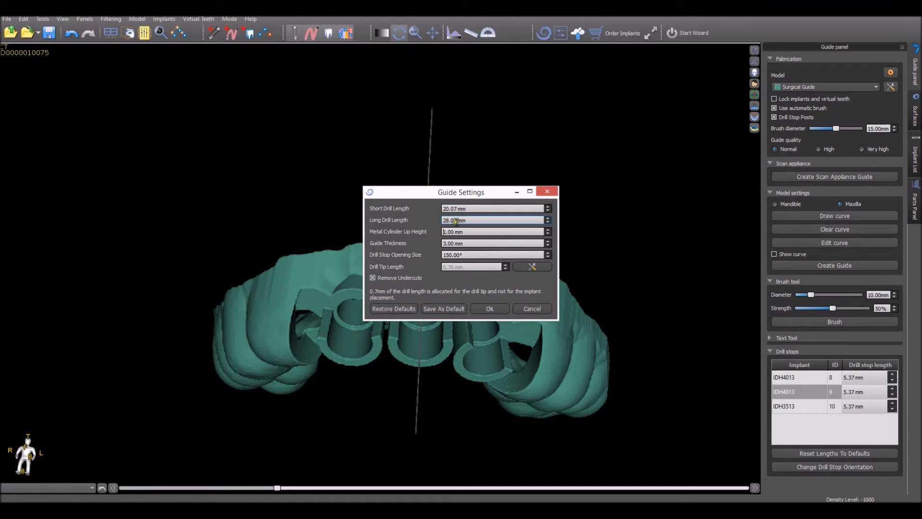
{"action": "left_click", "coordinate": [440, 311]}
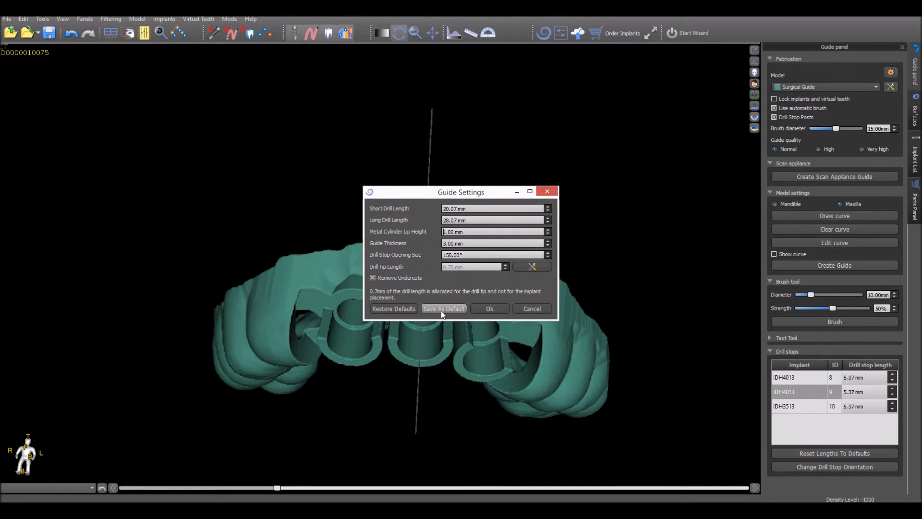
{"action": "left_click", "coordinate": [529, 310]}
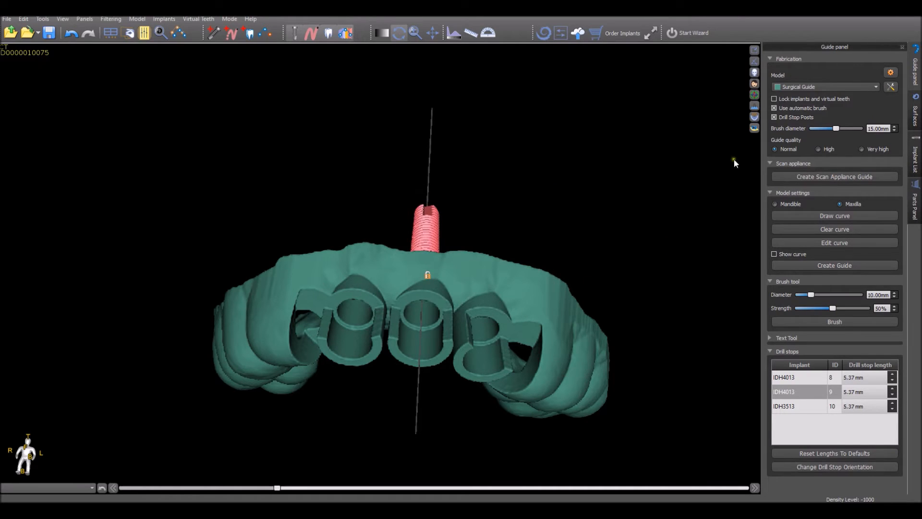
Turn Drill Stop Posts off for the guide.
{"action": "left_click", "coordinate": [774, 118]}
{"action": "left_click", "coordinate": [775, 119]}
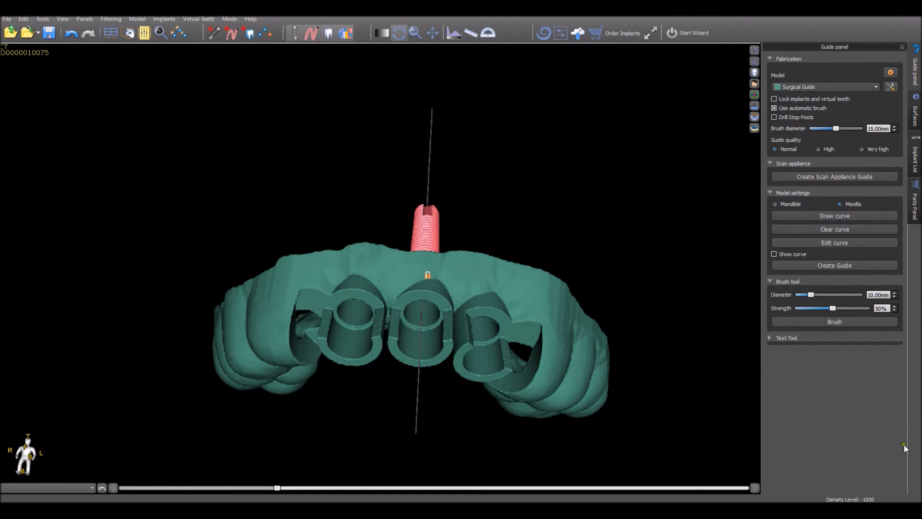
{"action": "left_click", "coordinate": [916, 115]}
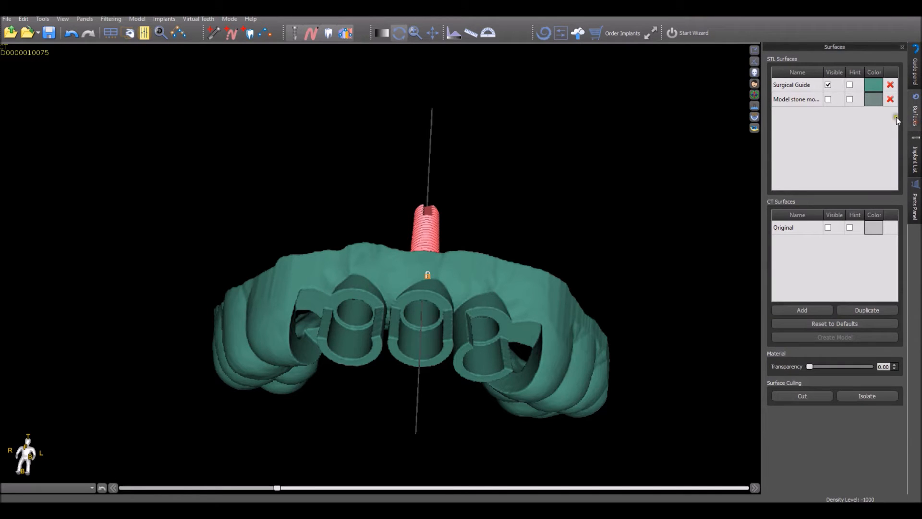
Hide the surgical guide and show the stone model with guide tubes on all three implants.
{"action": "left_click", "coordinate": [828, 85]}
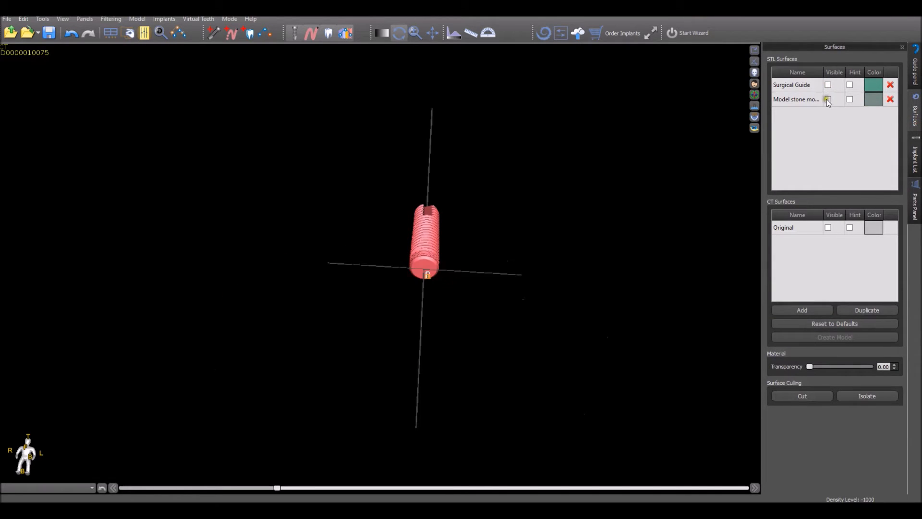
{"action": "left_click", "coordinate": [915, 156]}
{"action": "left_click", "coordinate": [860, 73]}
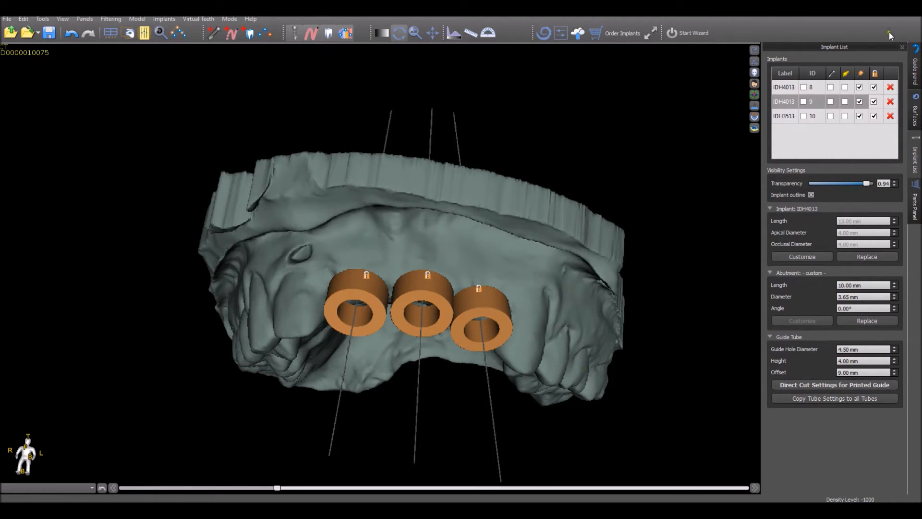
Enable Drill Stop Posts on the guide tubes and reset their lengths to the 5.37 mm default.
{"action": "left_click", "coordinate": [915, 72]}
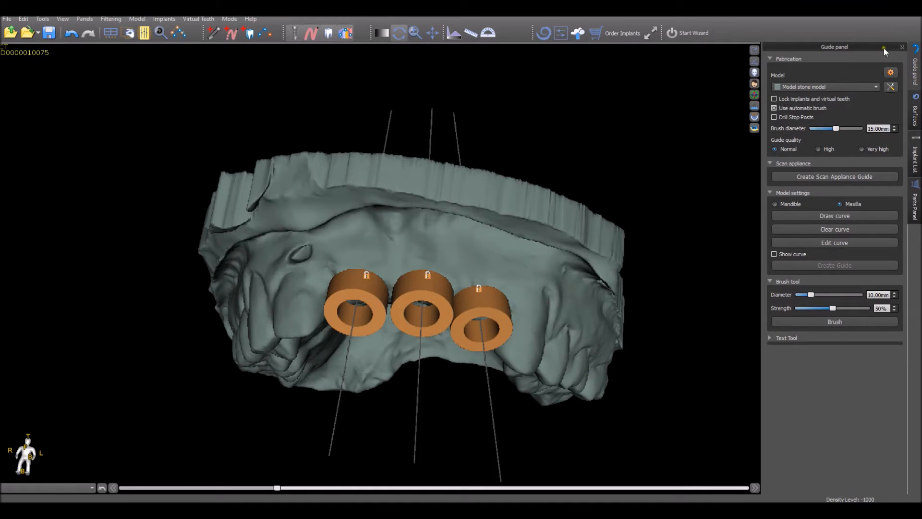
{"action": "left_click", "coordinate": [785, 117]}
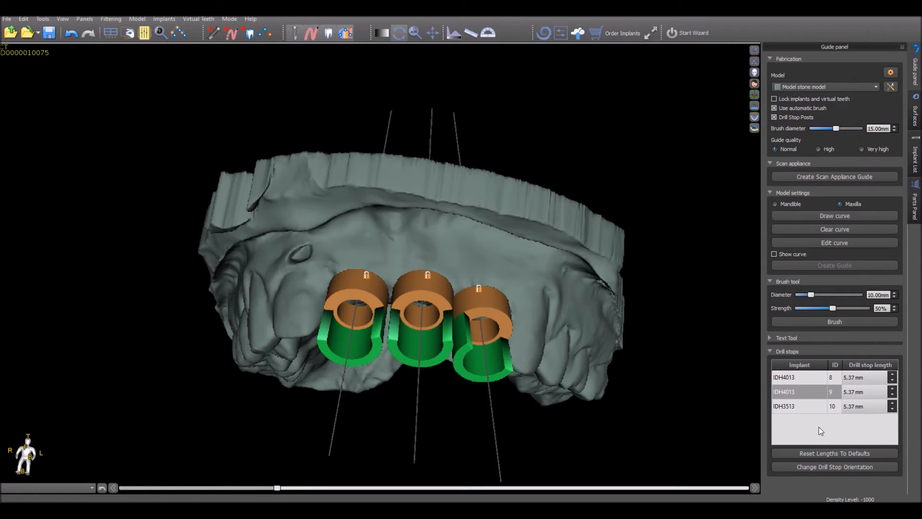
{"action": "left_click", "coordinate": [823, 455]}
Rotate the third implant's drill stop opening to a new direction using the orientation ring.
{"action": "left_click", "coordinate": [814, 467]}
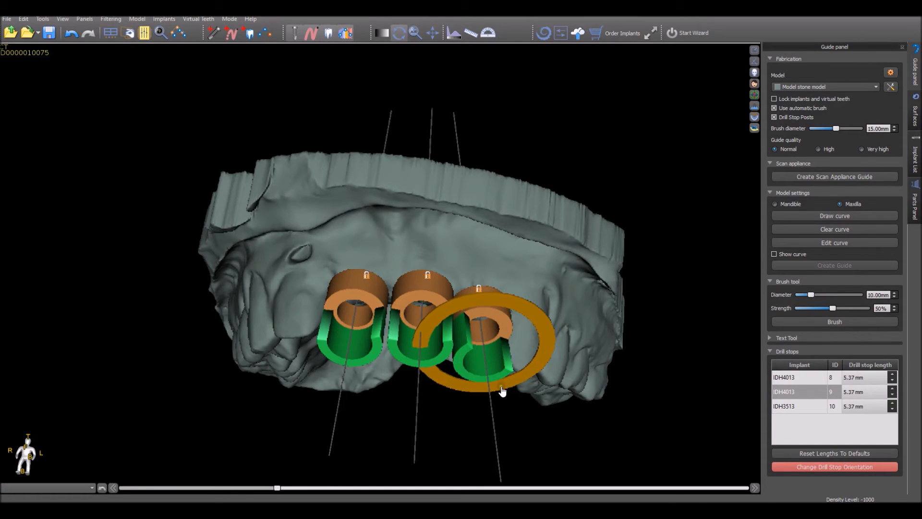
{"action": "left_click_drag", "start_coordinate": [502, 391], "coordinate": [520, 384]}
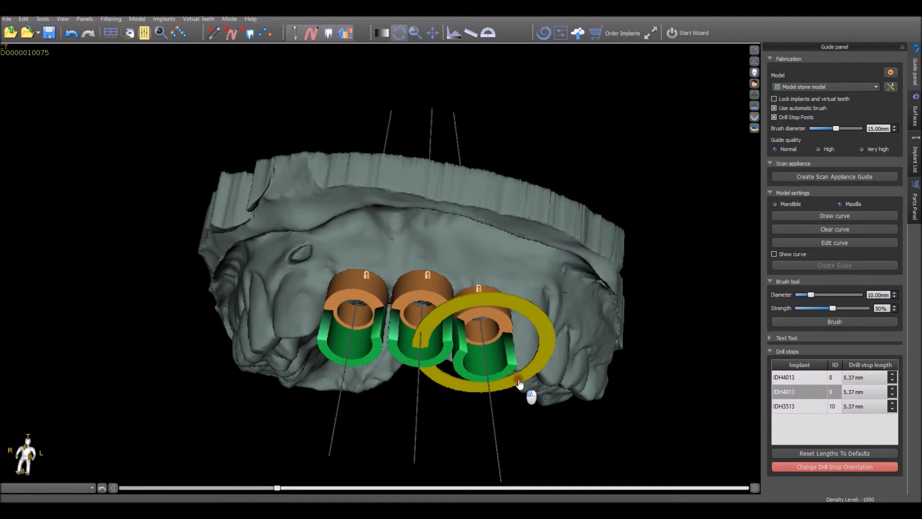
{"action": "left_click_drag", "start_coordinate": [520, 384], "coordinate": [493, 391]}
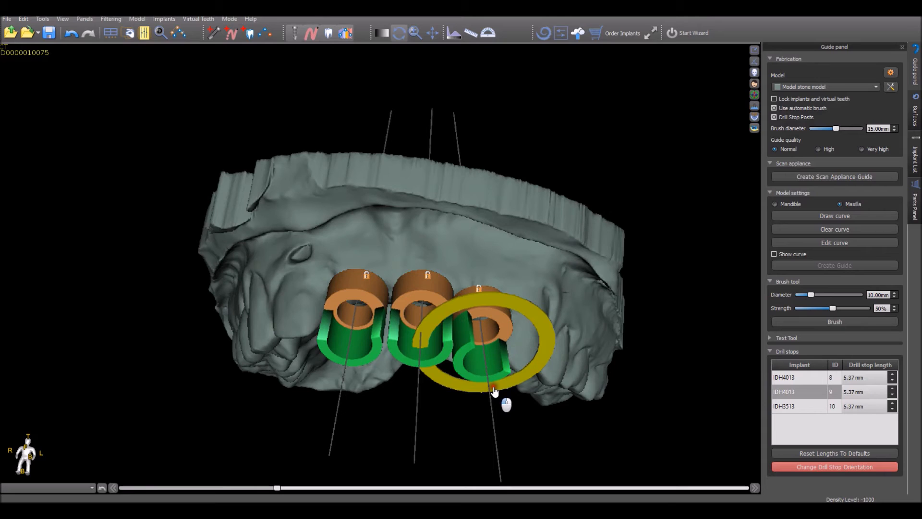
{"action": "left_click_drag", "start_coordinate": [494, 390], "coordinate": [500, 391]}
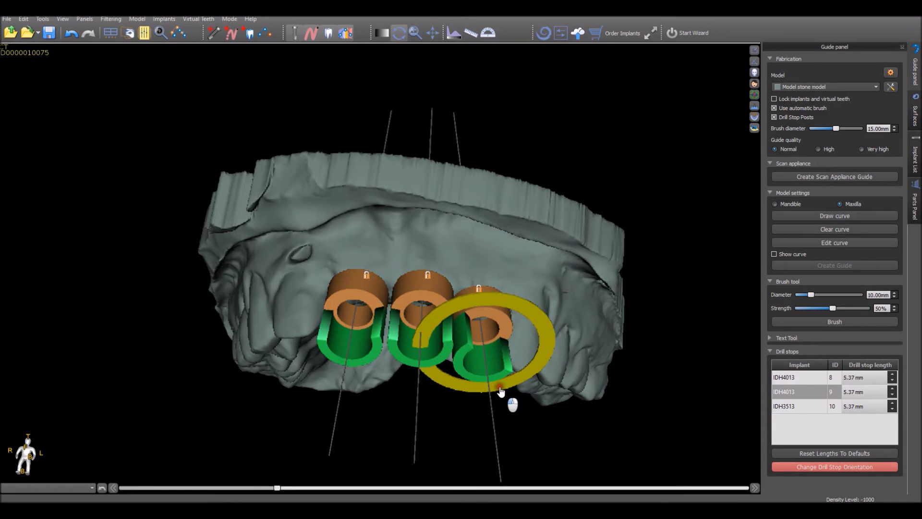
{"action": "left_click_drag", "start_coordinate": [501, 392], "coordinate": [501, 390]}
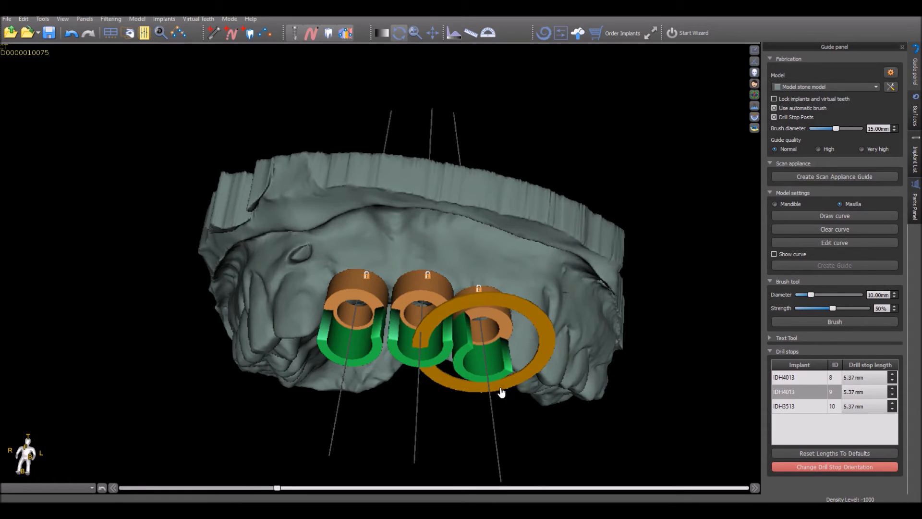
{"action": "left_click", "coordinate": [835, 467]}
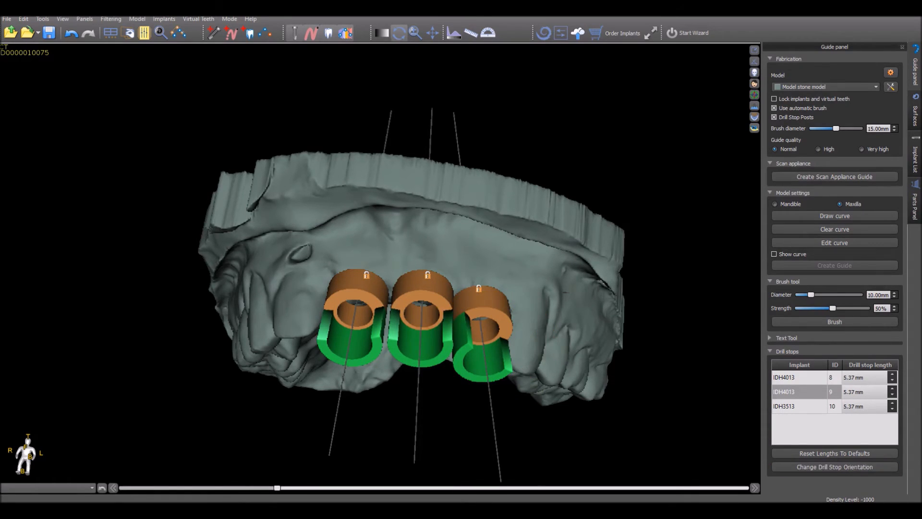